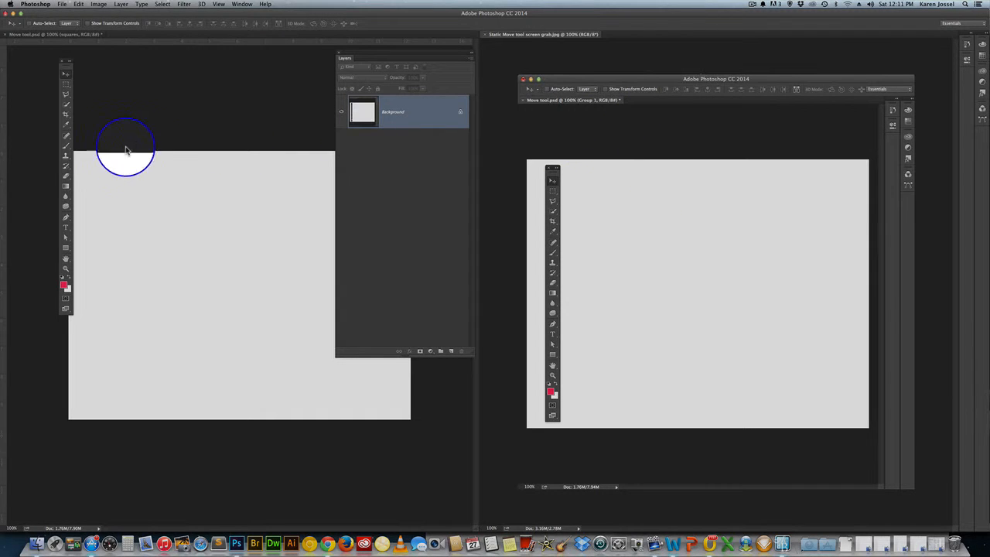
- Brush red outlines around the Move tool and its options bar in the Static Move tool screen grab image
click(66, 146)
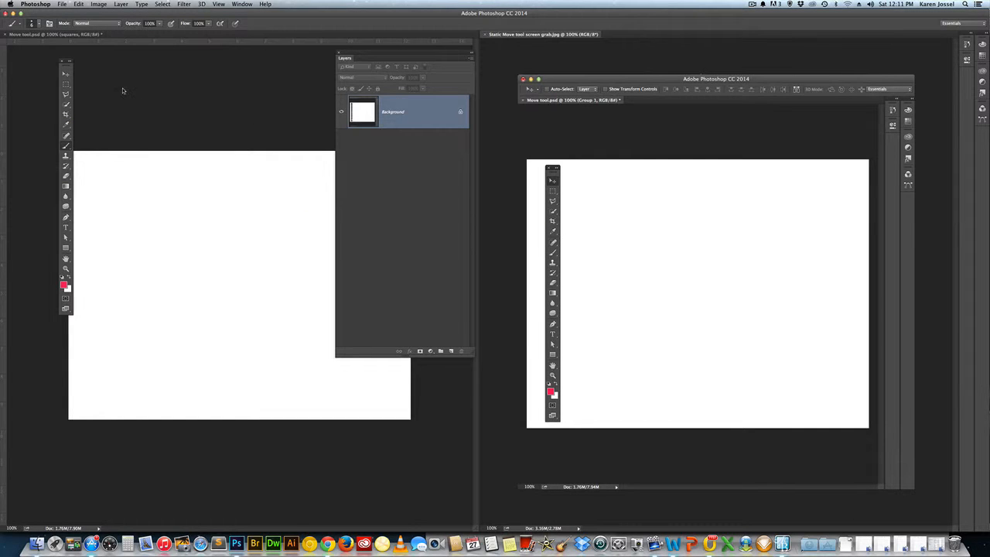
drag(66, 63, 78, 80)
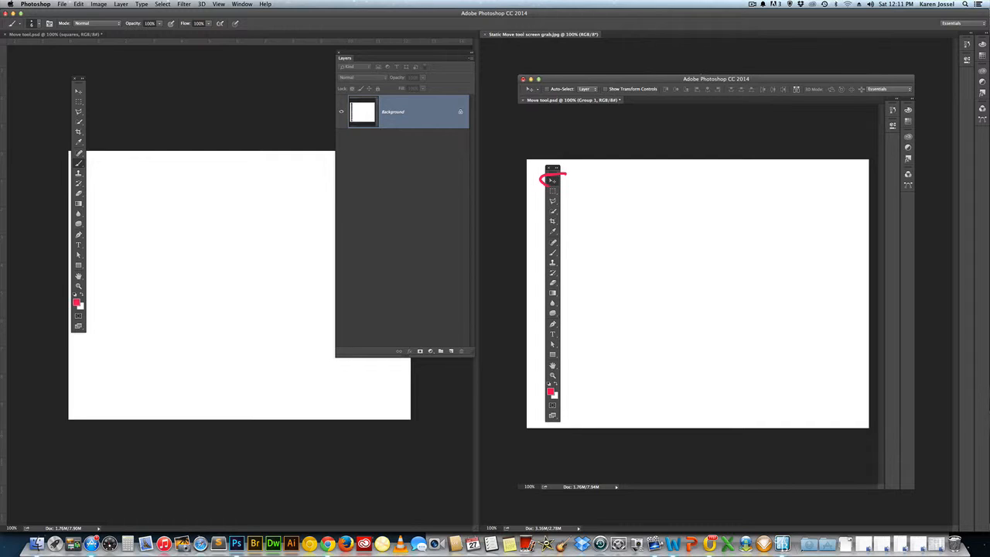
drag(566, 179, 562, 186)
mouse_move(564, 96)
mouse_down()
mouse_move(924, 86)
mouse_move(542, 80)
mouse_move(516, 90)
mouse_up()
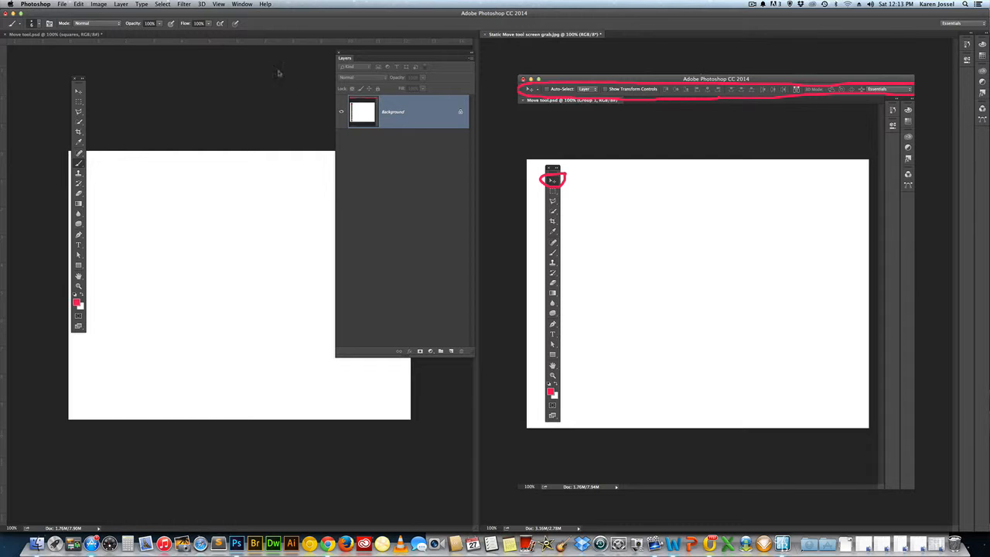
- Consolidate all open documents into tabs and bring Move tool.psd to the front
click(247, 5)
mouse_move(252, 14)
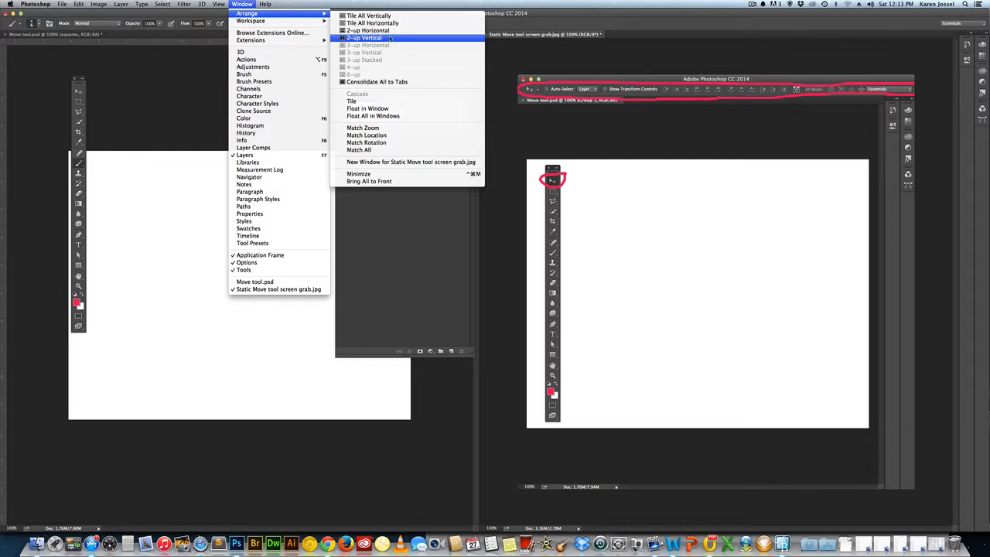
click(397, 84)
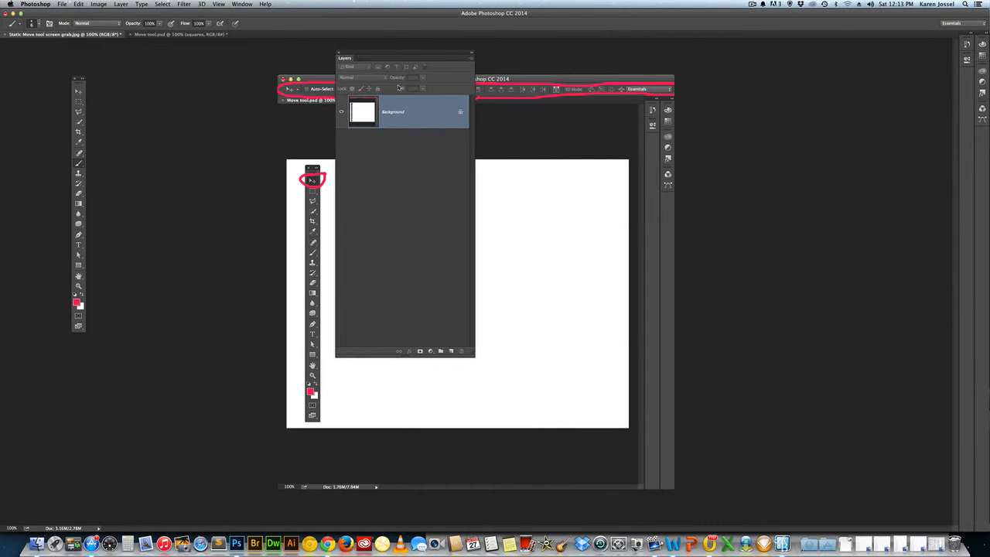
click(155, 34)
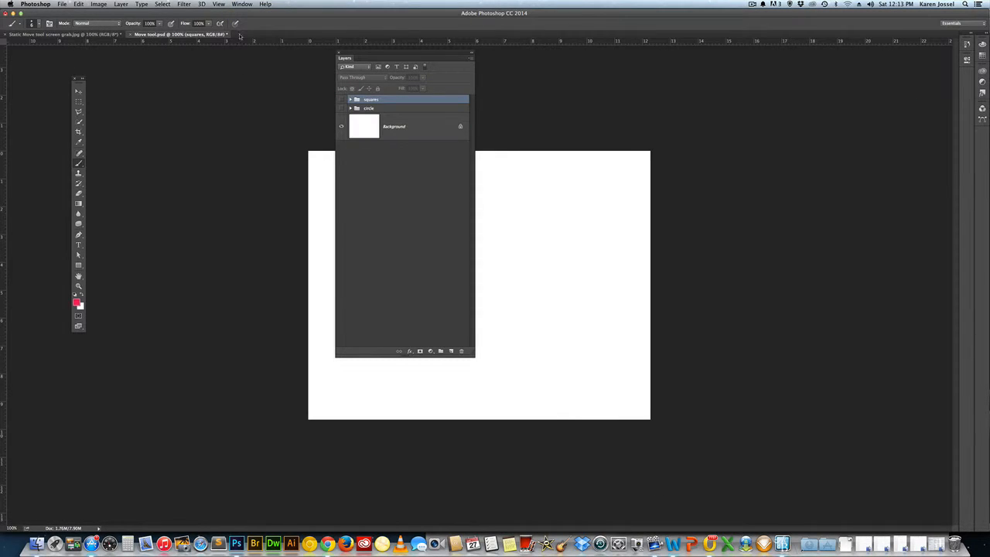
- Move the Layers panel clear of the canvas and make the squares group visible
drag(384, 56, 790, 82)
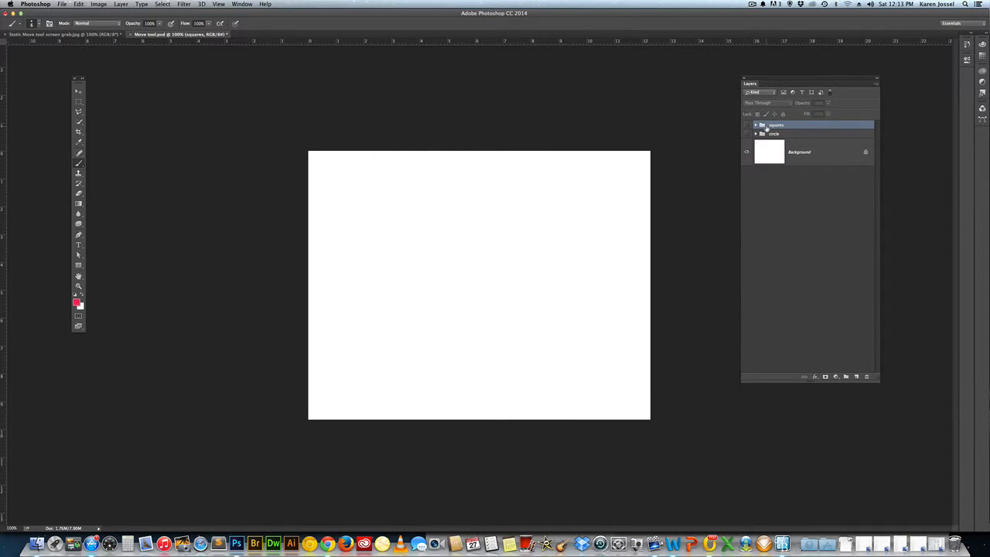
click(747, 126)
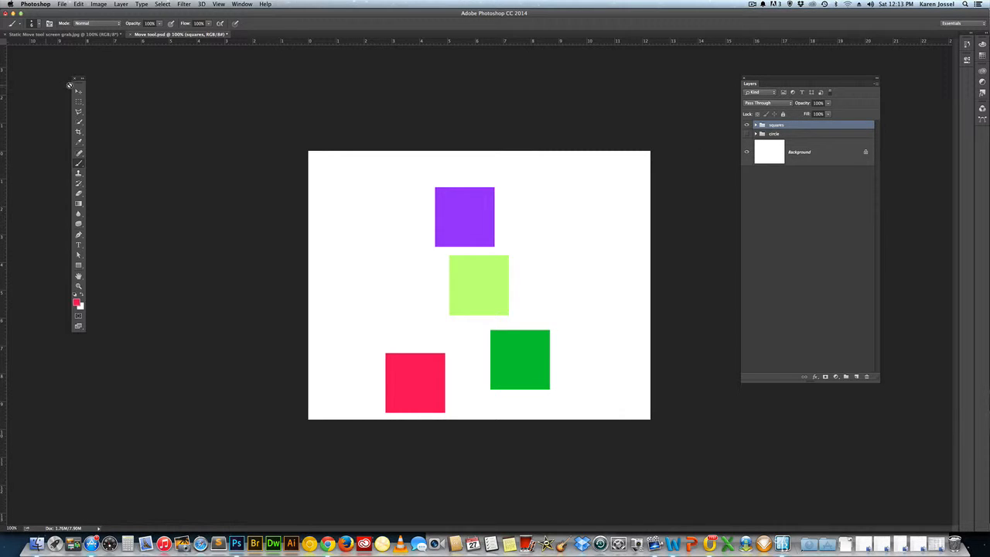
- Place the toolbox just beside the canvas, try its two-column layout, and return it to a single column
drag(81, 79, 270, 143)
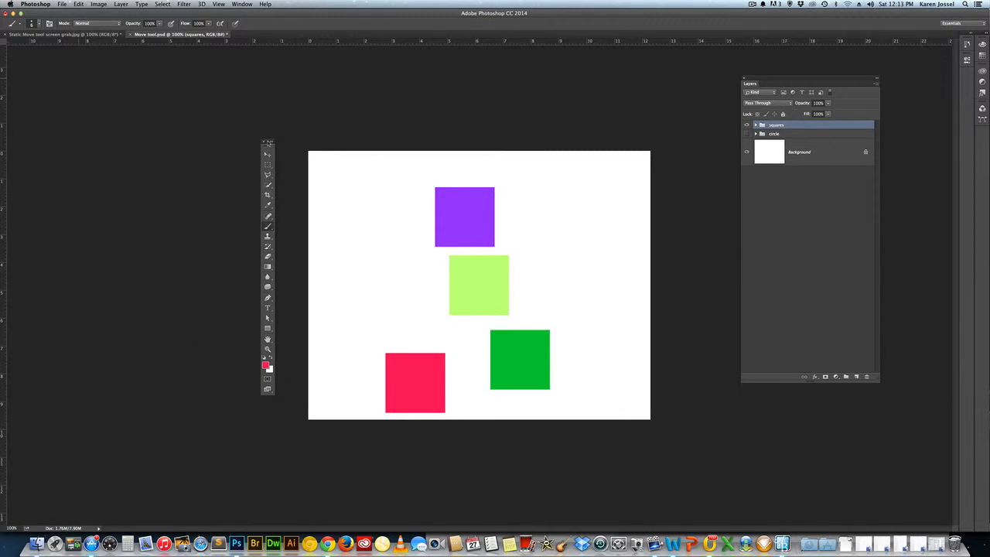
click(268, 142)
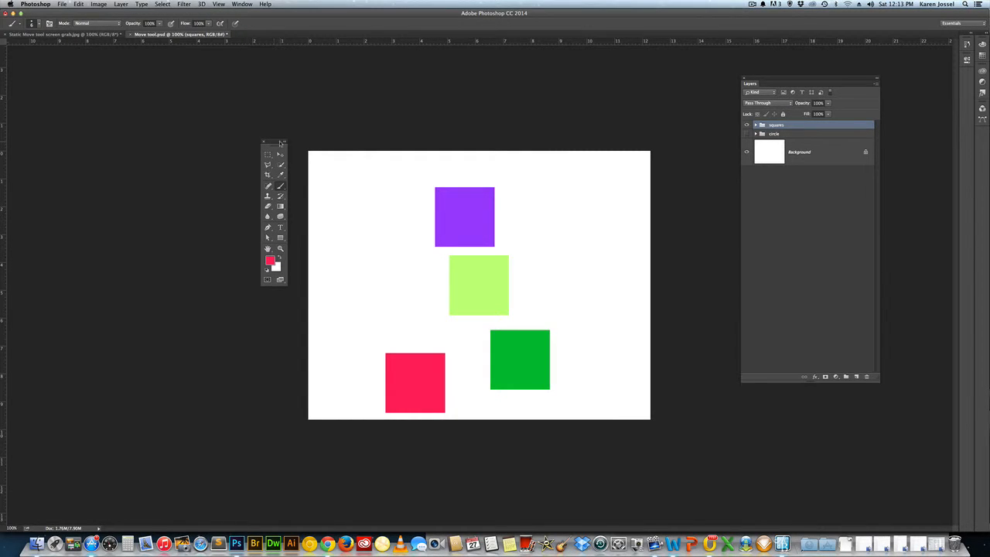
click(284, 143)
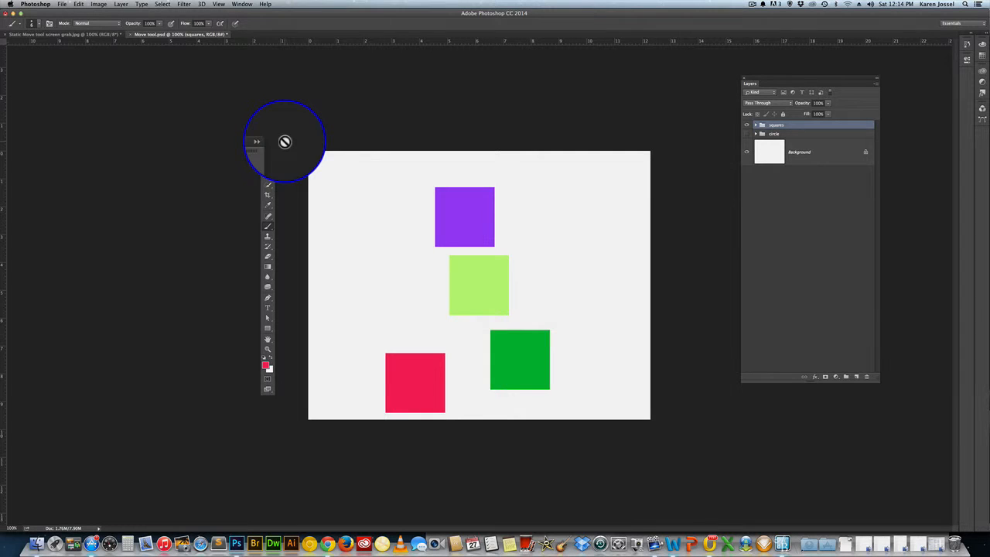
click(270, 143)
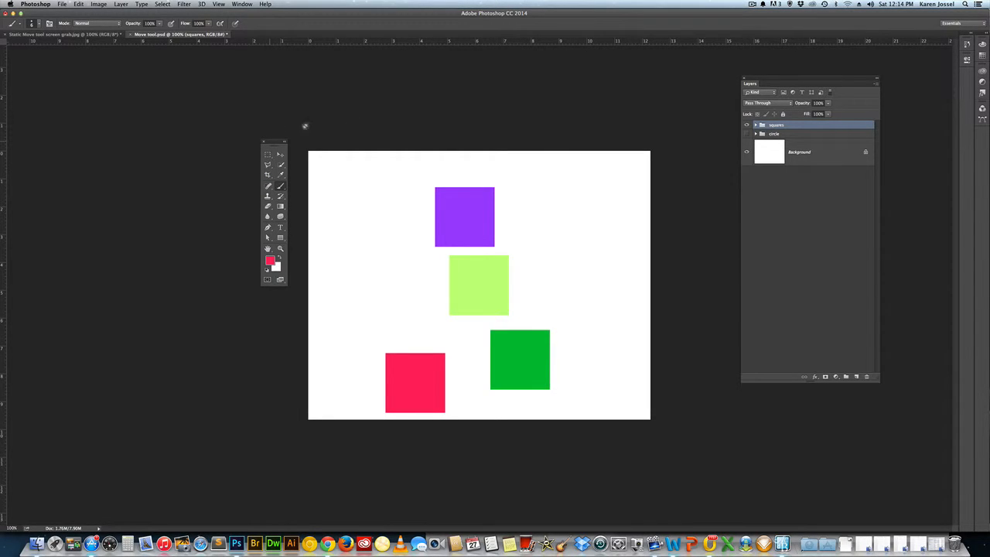
mouse_move(275, 143)
mouse_down()
mouse_move(334, 179)
mouse_move(264, 156)
mouse_move(261, 129)
mouse_up()
click(263, 129)
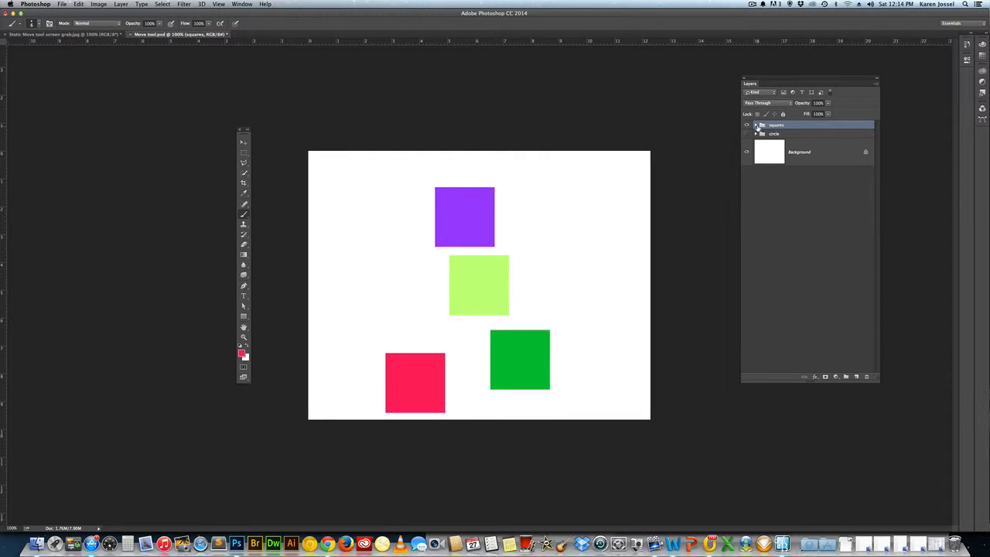
- Expand the squares group, select Layer 7 copy and shift the red square slightly up and left with the Move tool
click(758, 126)
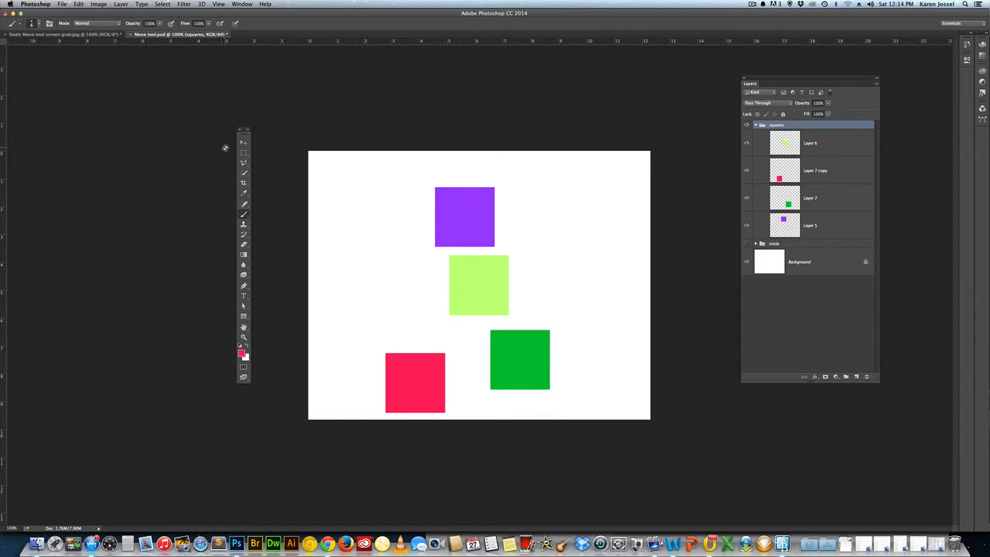
key(v)
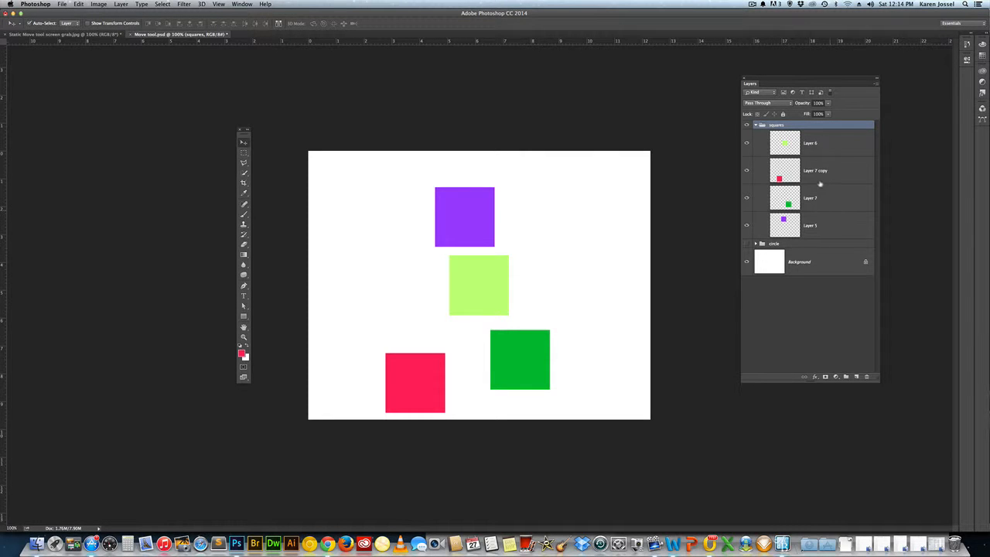
click(816, 172)
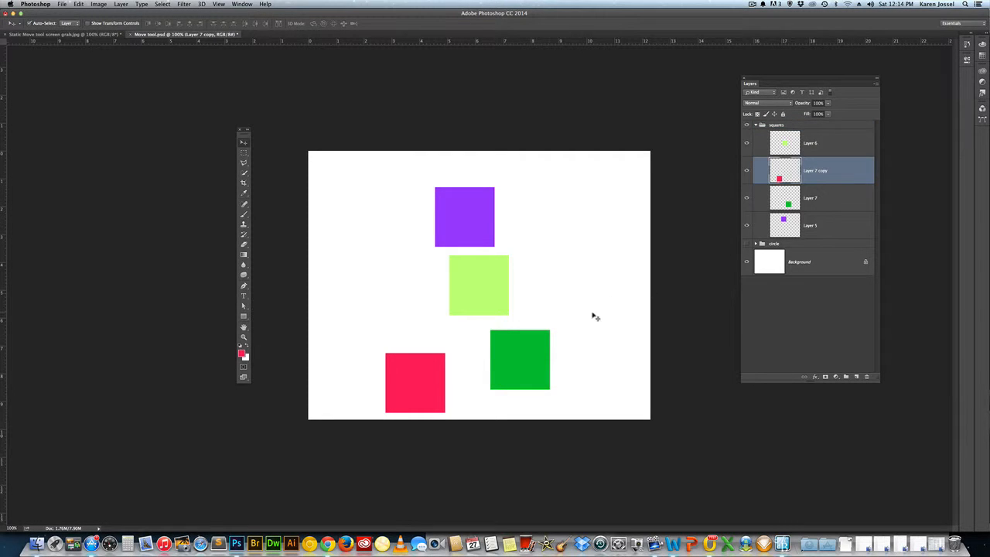
mouse_move(435, 386)
mouse_down()
mouse_move(387, 352)
mouse_move(658, 253)
mouse_move(365, 366)
mouse_move(414, 346)
mouse_move(429, 371)
mouse_up()
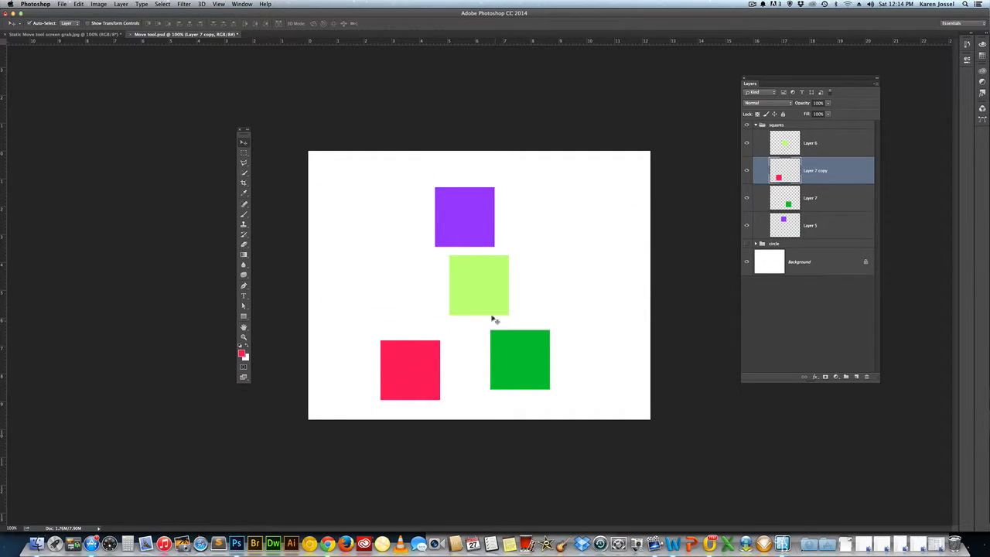
- Try Auto-Select by picking the light green, dark green and purple squares on the canvas, ending on the light green one
click(477, 288)
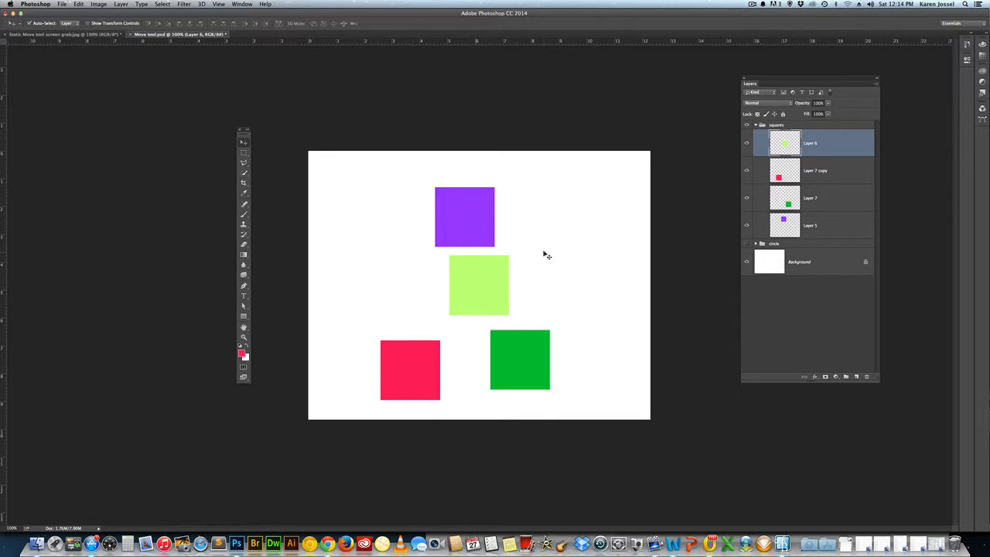
click(510, 368)
click(449, 222)
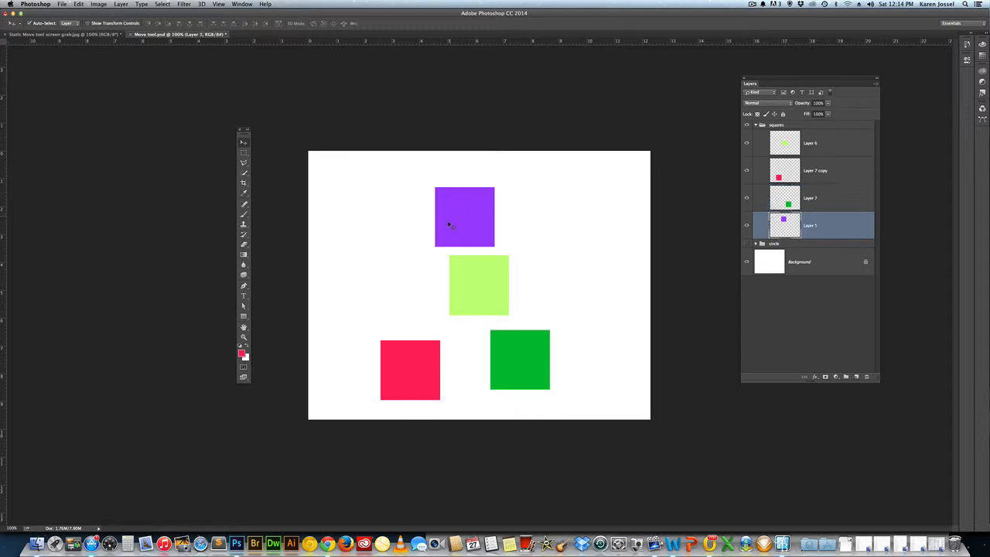
click(30, 23)
click(469, 265)
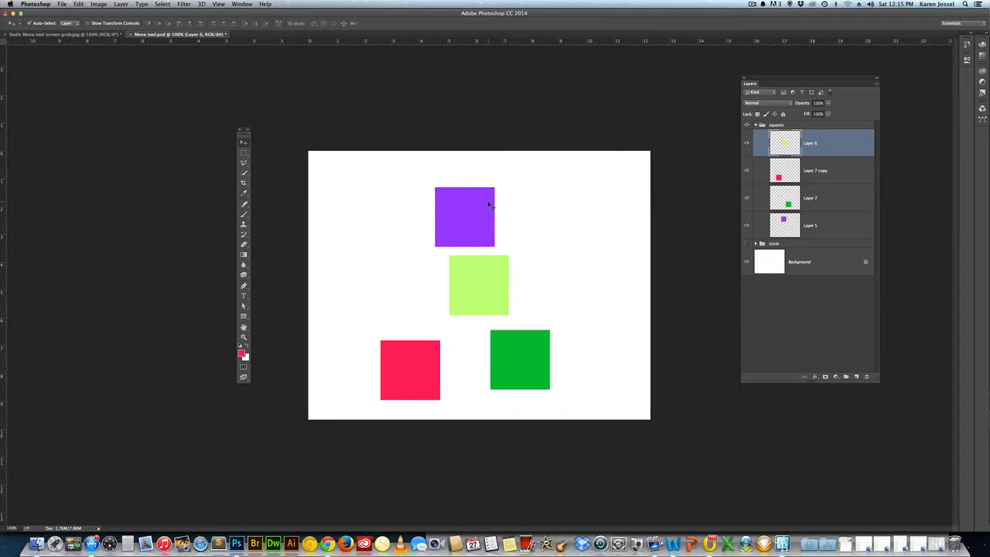
- Turn off Auto-Select and reposition the purple, light green, dark green and red squares individually using temporary auto-selection
click(32, 25)
key(super)
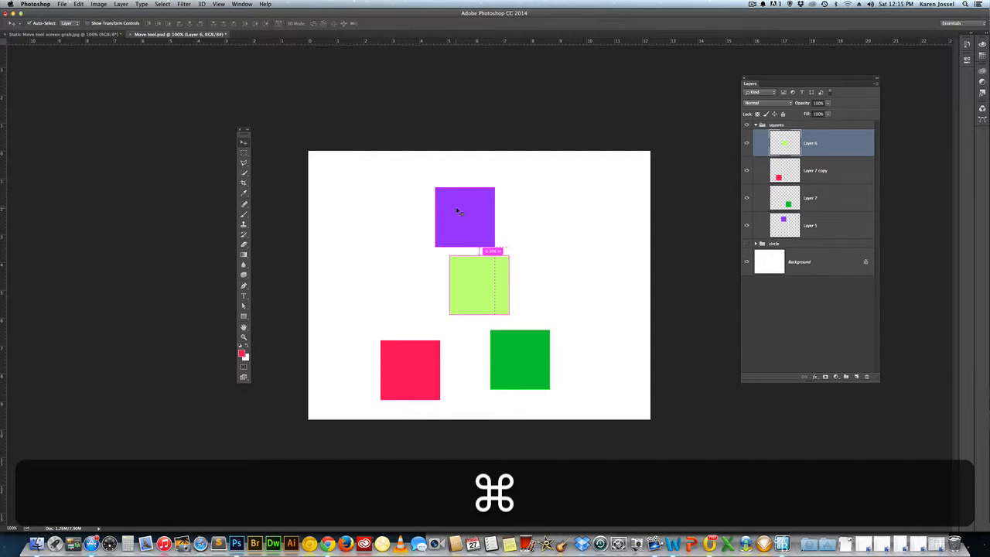
drag(457, 211, 454, 185)
drag(461, 264, 455, 256)
drag(513, 365, 487, 355)
drag(427, 366, 430, 381)
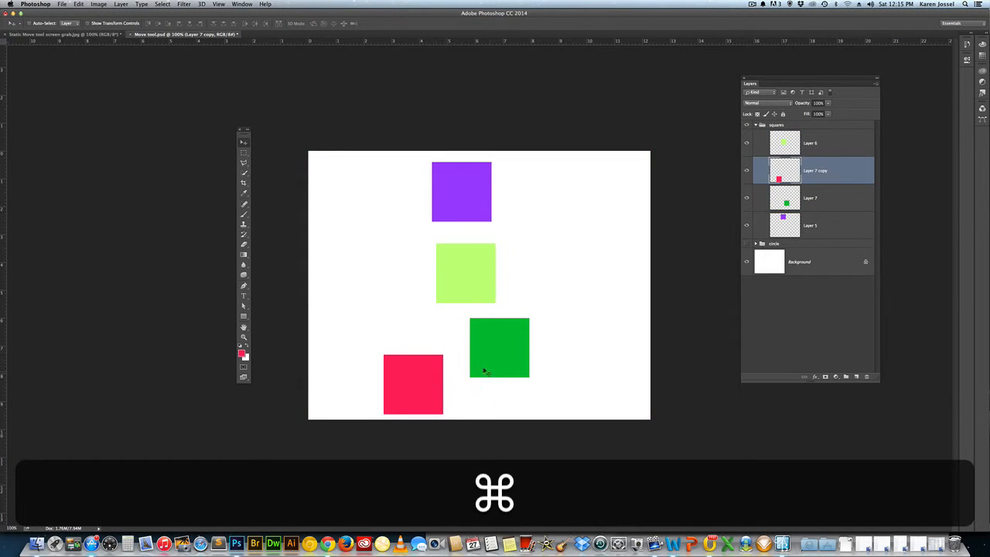
- Select the four square layers, align their left edges and distribute their vertical centers
click(839, 142)
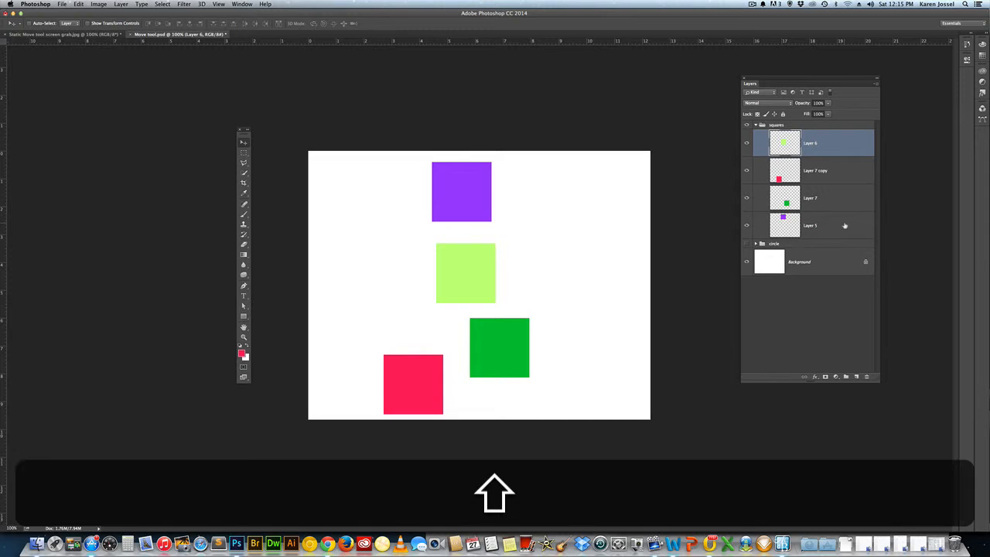
shift+click(845, 226)
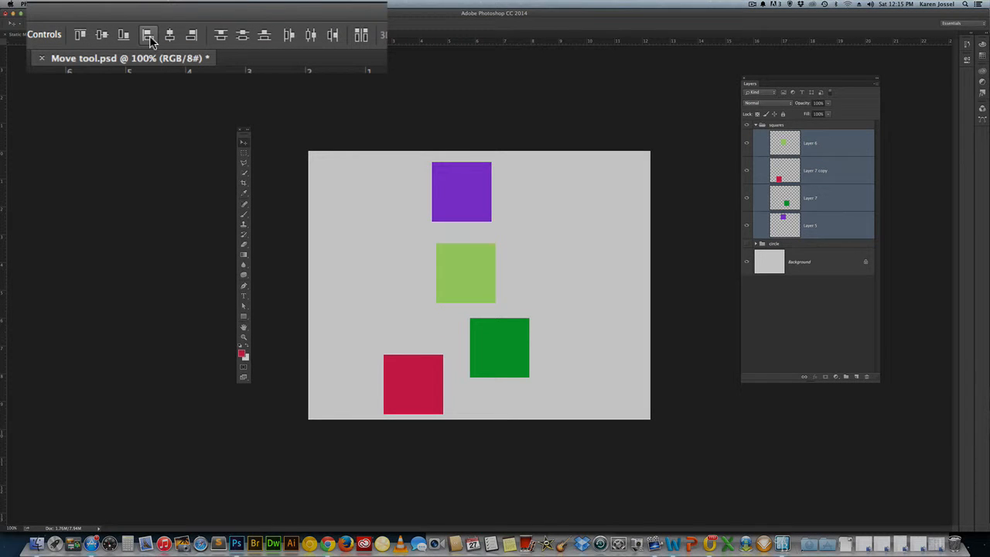
click(179, 23)
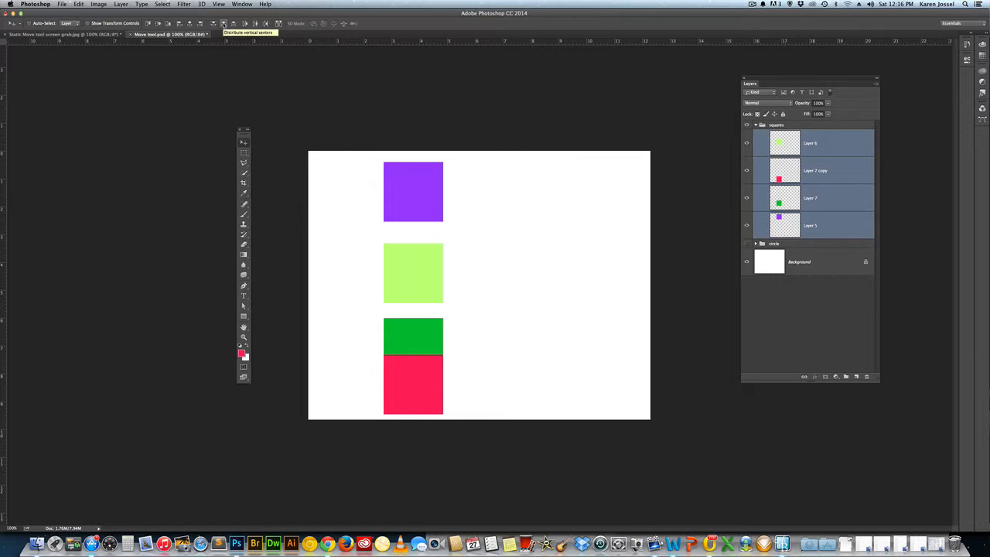
click(223, 25)
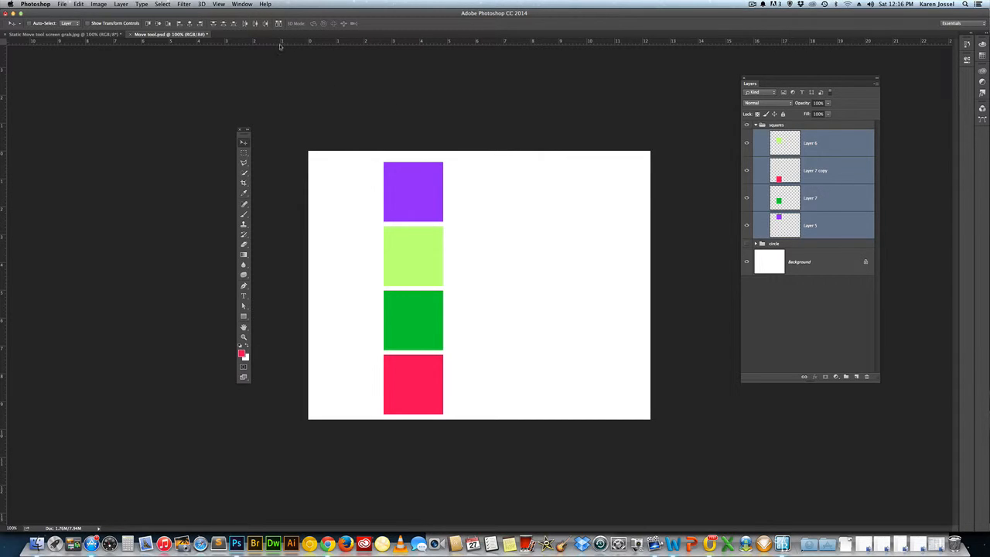
- Add a vertical guide along the squares' left edges and a horizontal one at the purple square's top edge, and hide the guides
drag(6, 173, 383, 232)
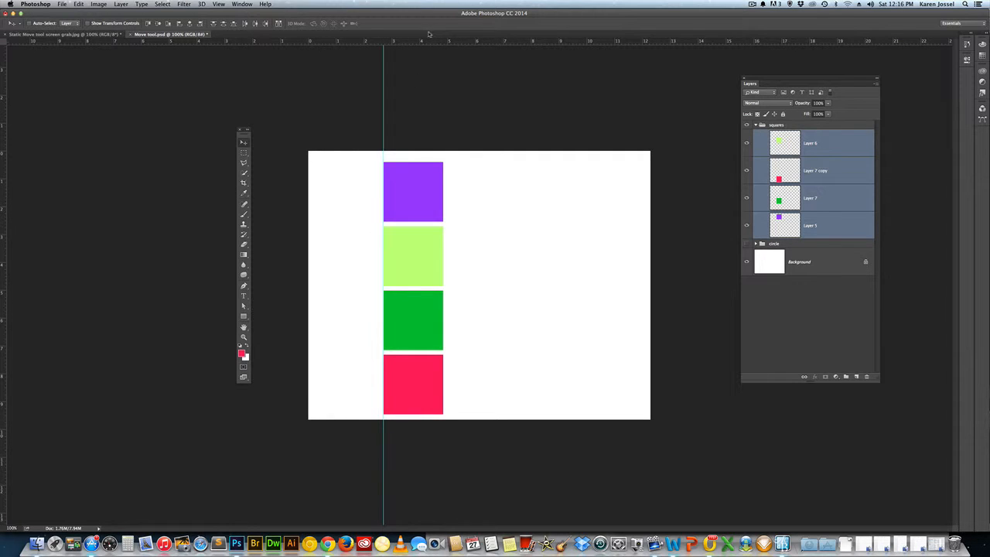
drag(430, 35, 441, 162)
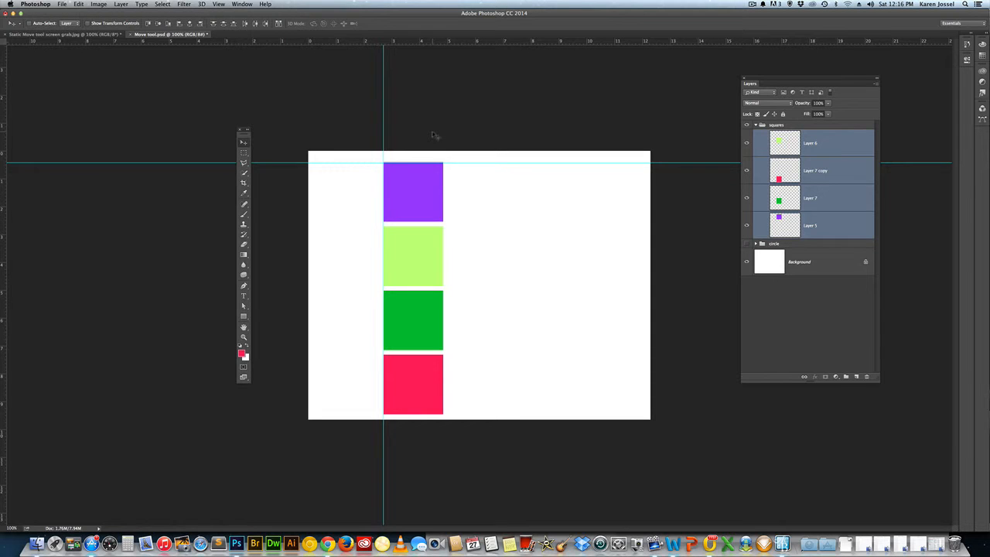
key(super+semicolon)
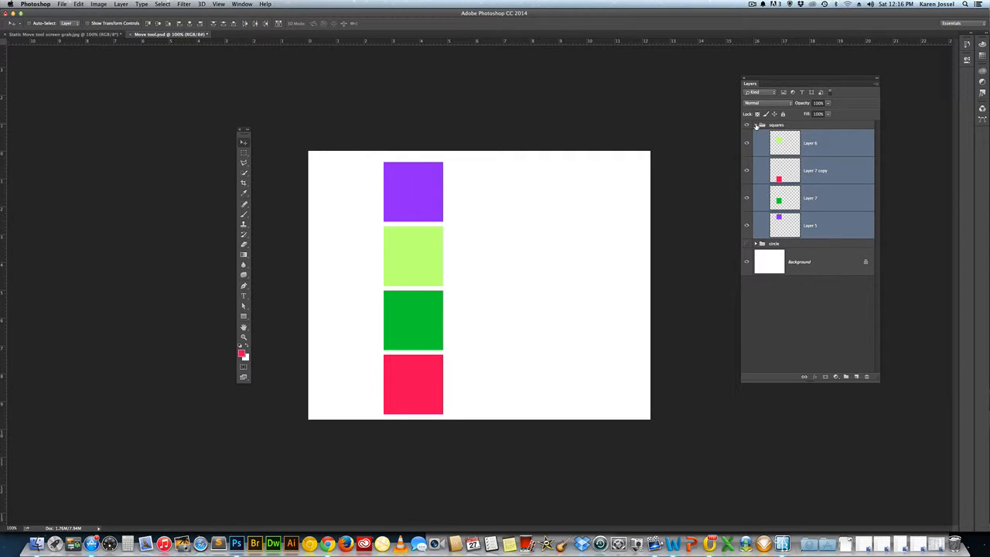
- Collapse and hide the squares group, and show and select the circle group
click(756, 126)
click(747, 124)
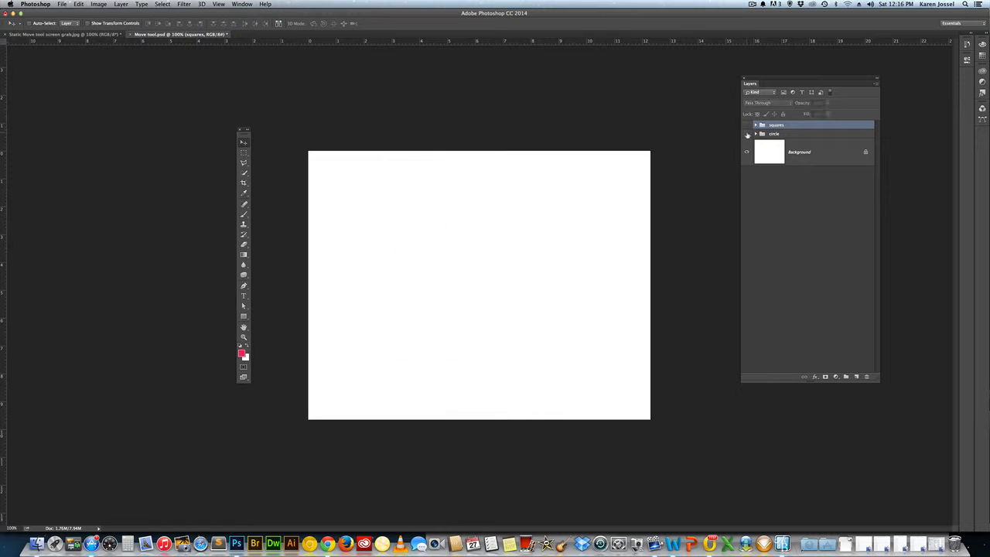
click(747, 133)
click(757, 134)
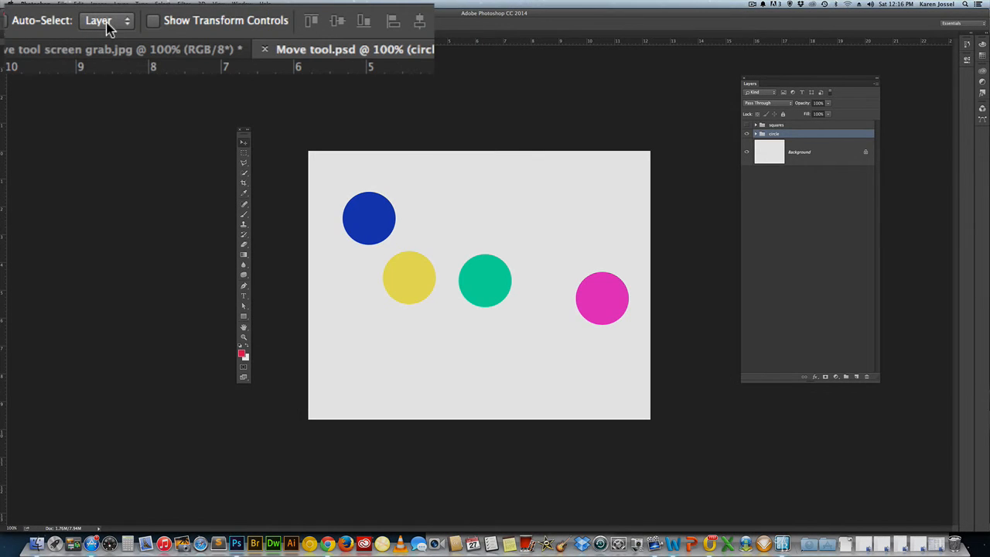
- Set the Move tool's Auto-Select target to Group and expand the circle group to list its layers
click(126, 24)
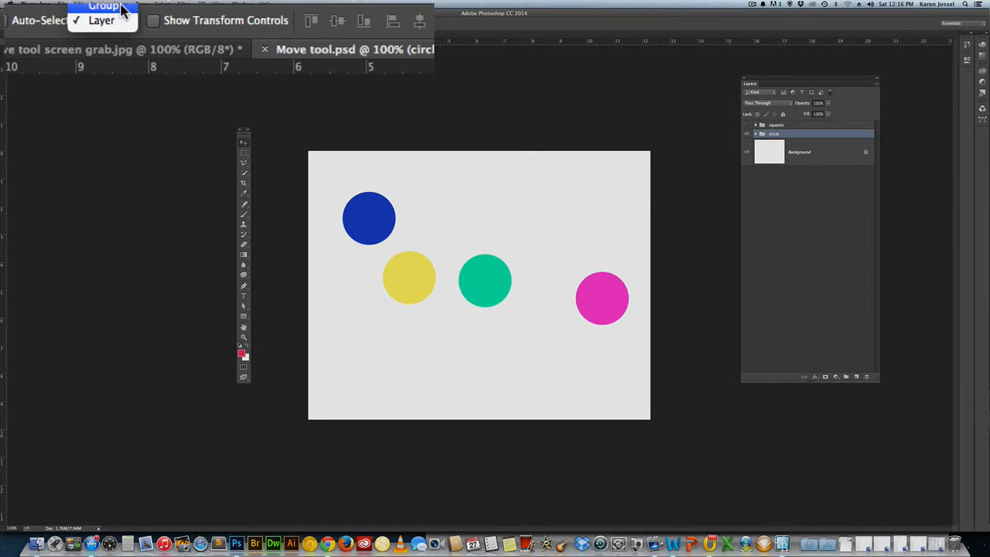
click(101, 6)
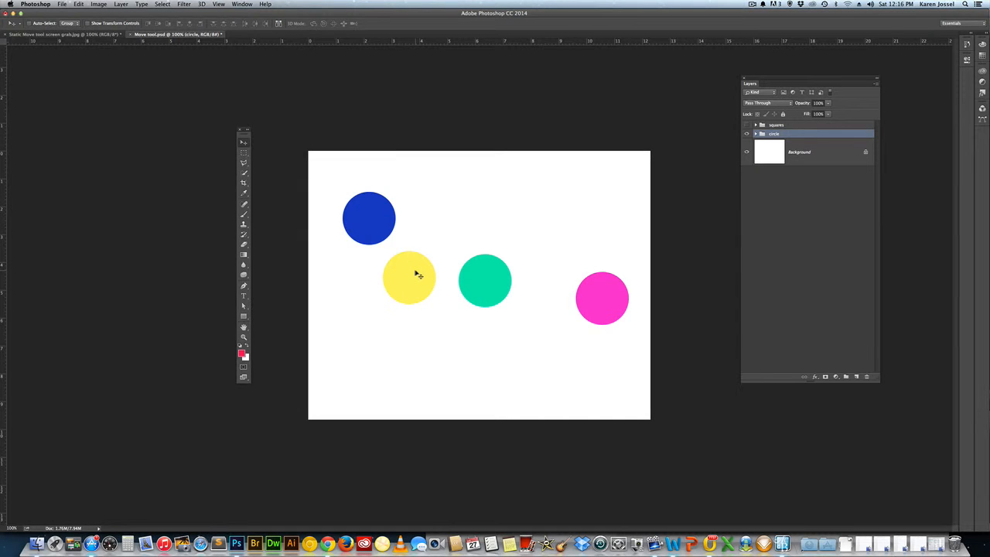
key(super)
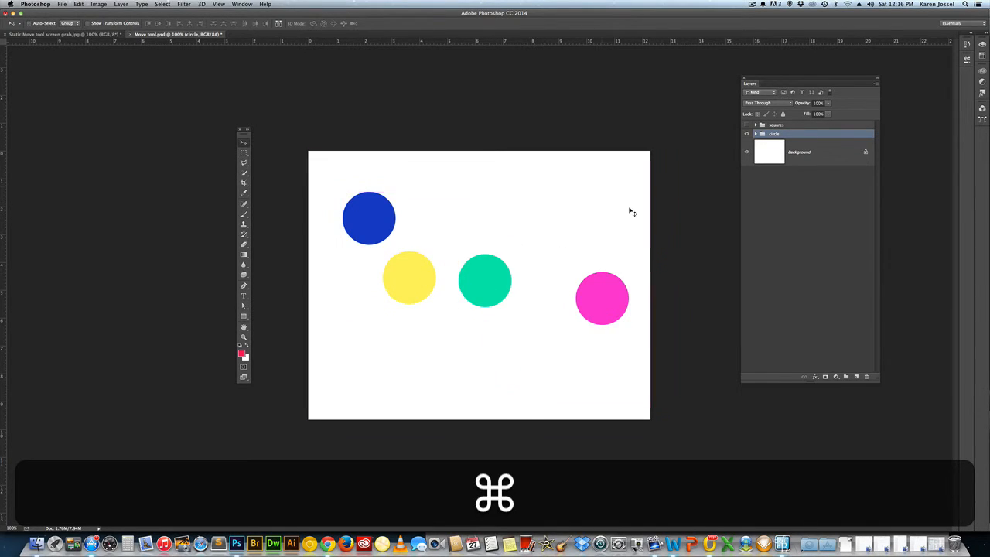
click(757, 136)
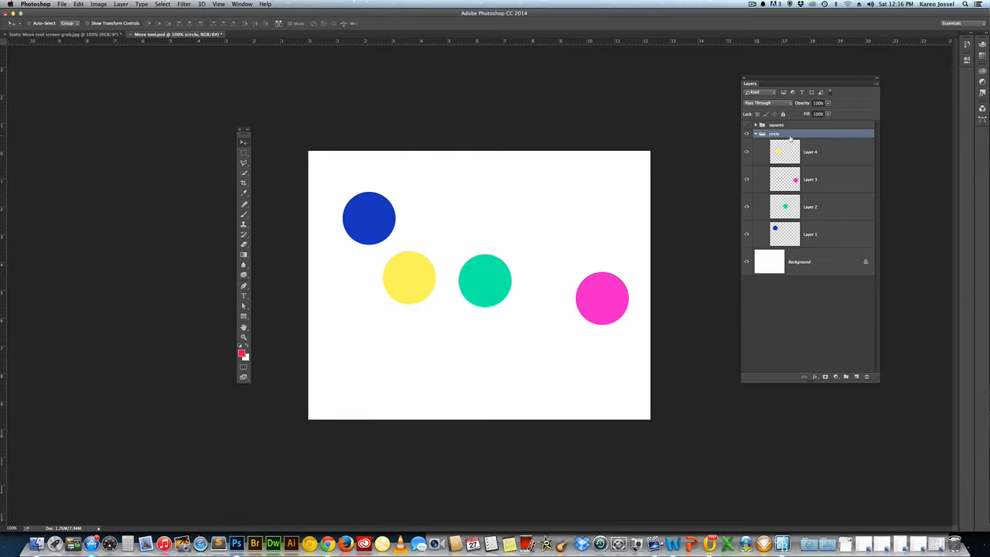
- Show the squares group, auto-select it through its purple square on the canvas, and return to the circle group with squares hidden
key(super)
click(746, 124)
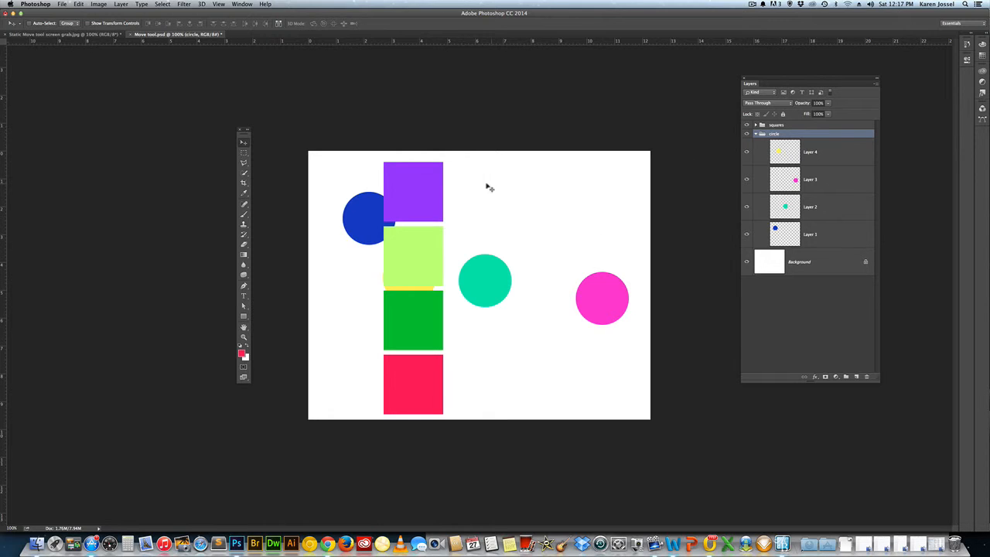
super+click(414, 190)
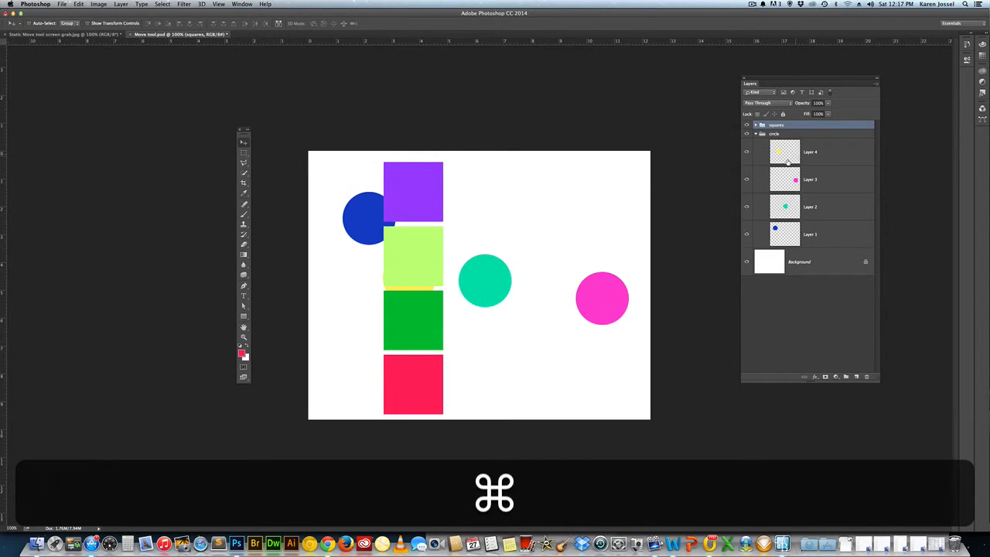
click(790, 133)
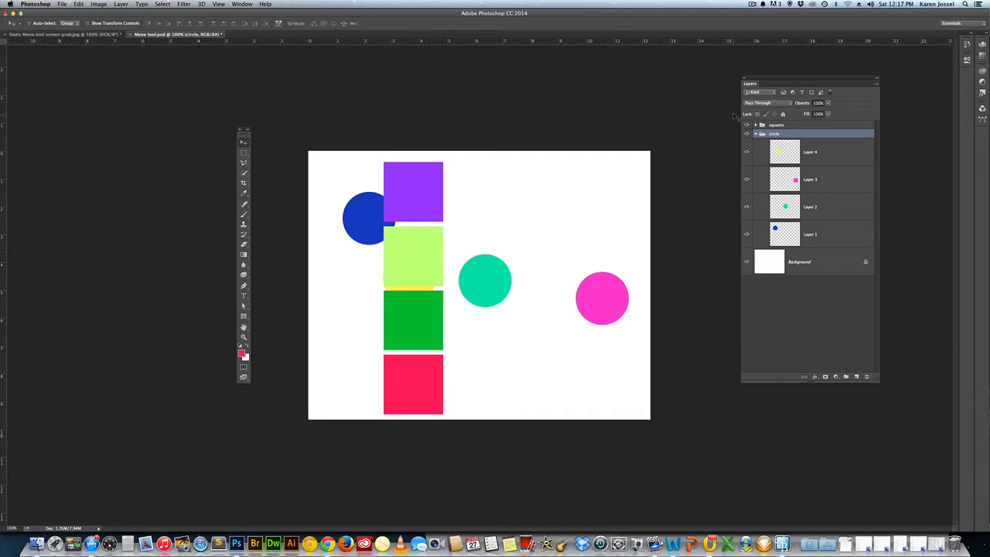
click(747, 125)
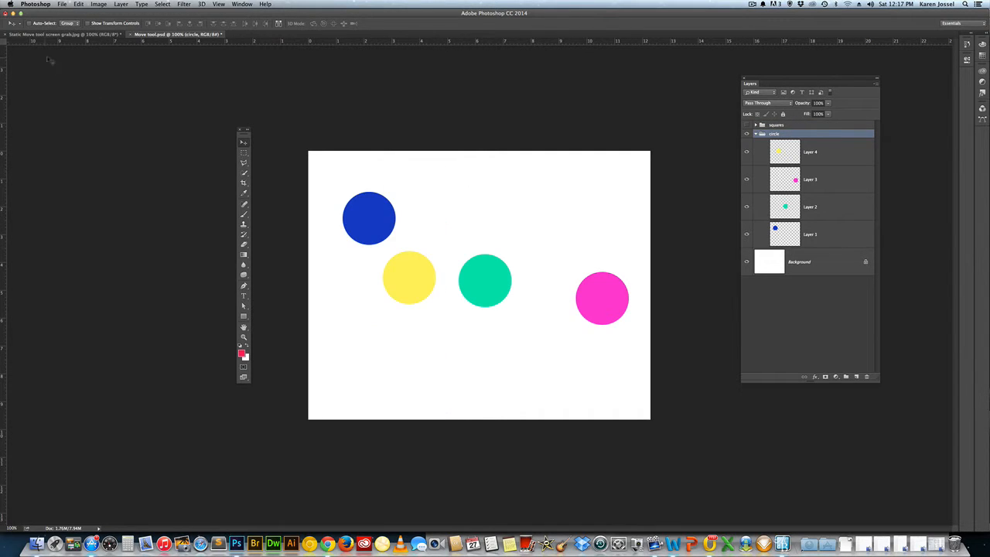
- Set the Move tool's Auto-Select target to Layer
click(78, 25)
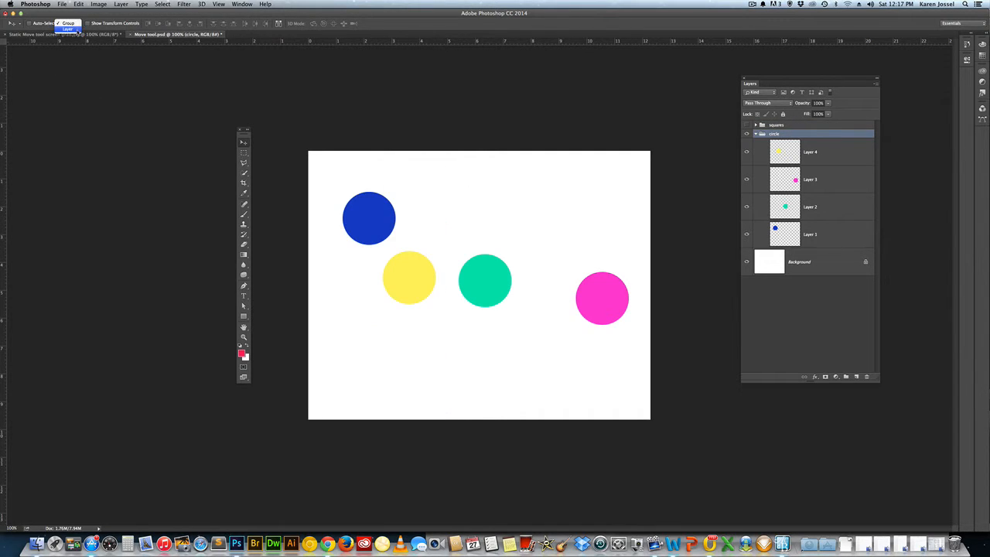
click(79, 32)
- Select the four circle layers, Layer 4 through Layer 1, align their bottom edges and distribute their horizontal centers
click(840, 151)
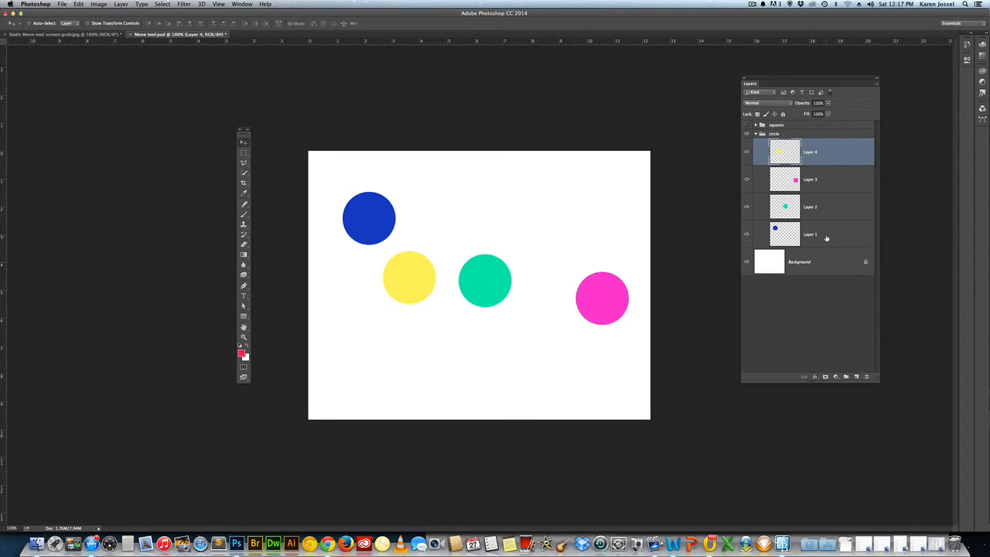
shift+click(826, 238)
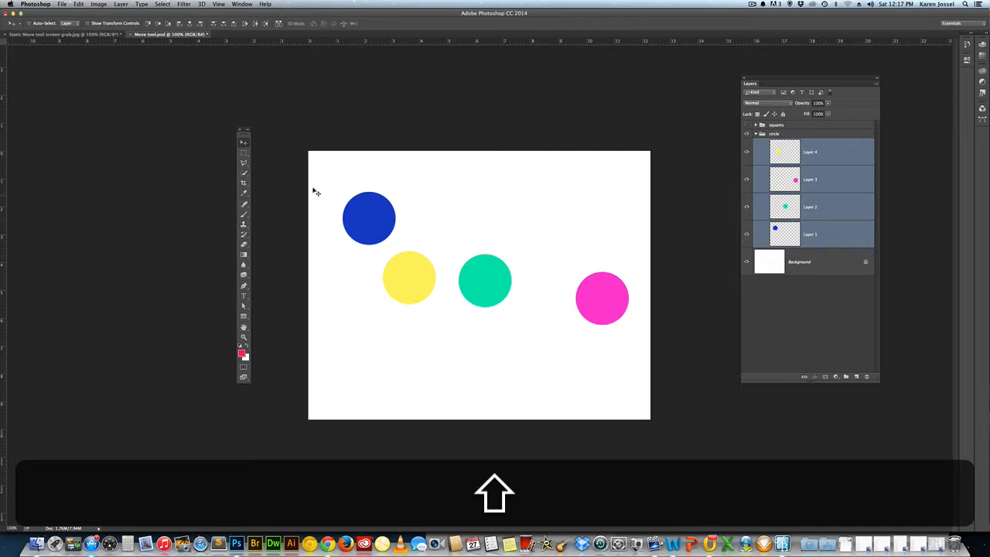
click(168, 23)
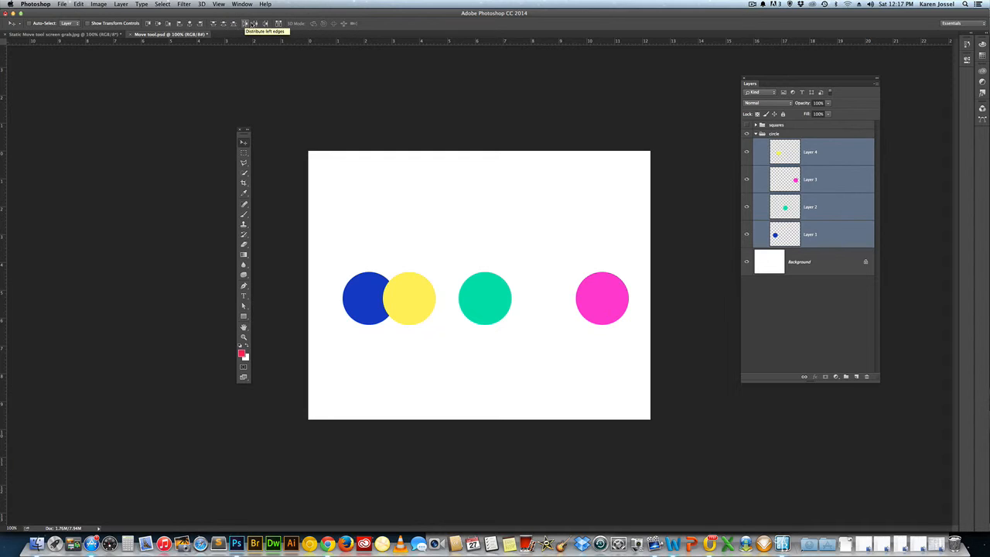
click(255, 24)
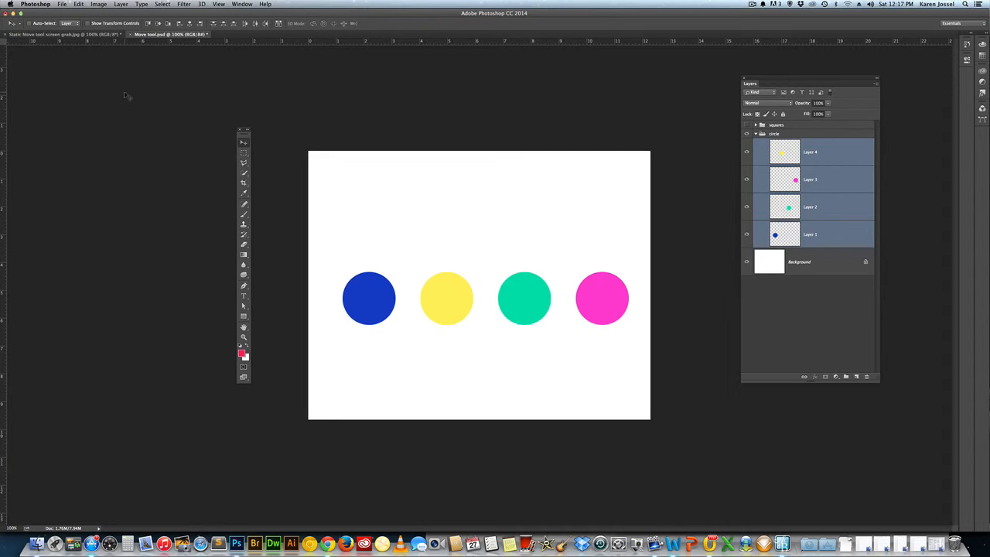
- Turn on Show Transform Controls and scale the blue circle on Layer 1 proportionally from its center to about 180%
click(88, 23)
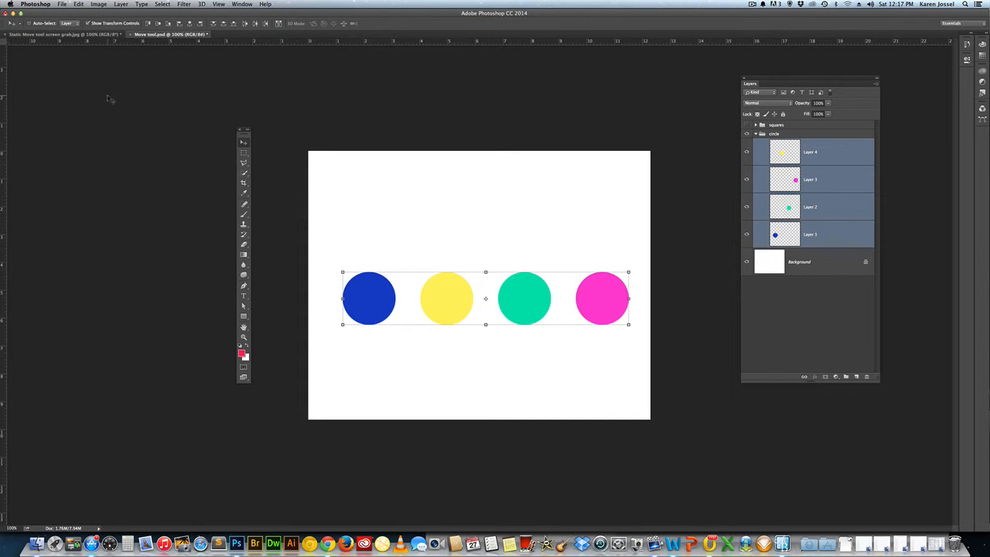
click(851, 232)
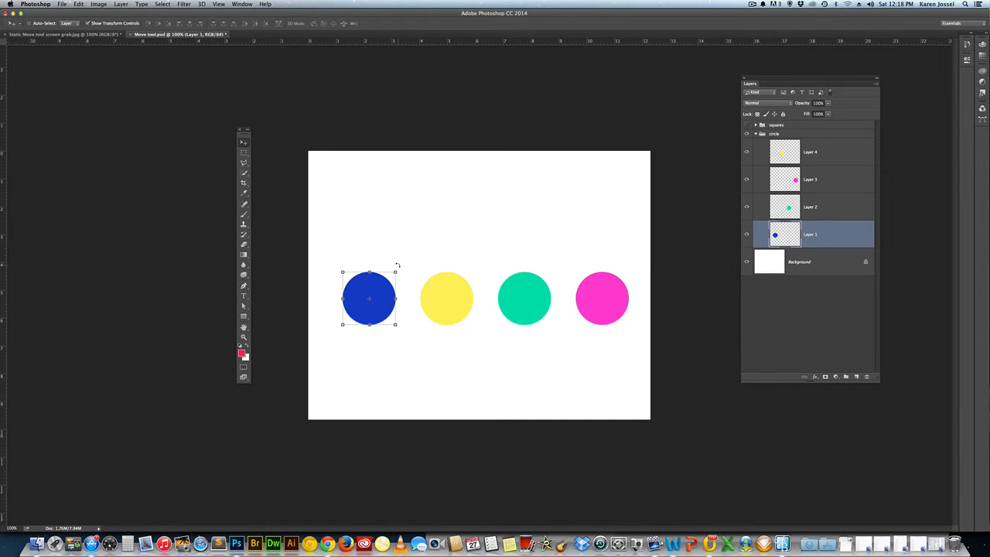
key(shift)
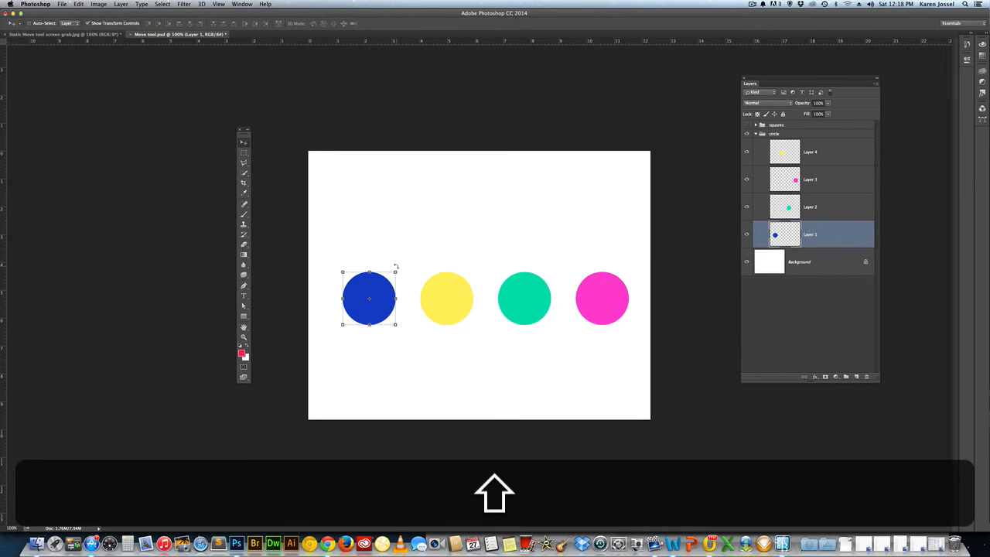
key(alt)
drag(395, 272, 418, 251)
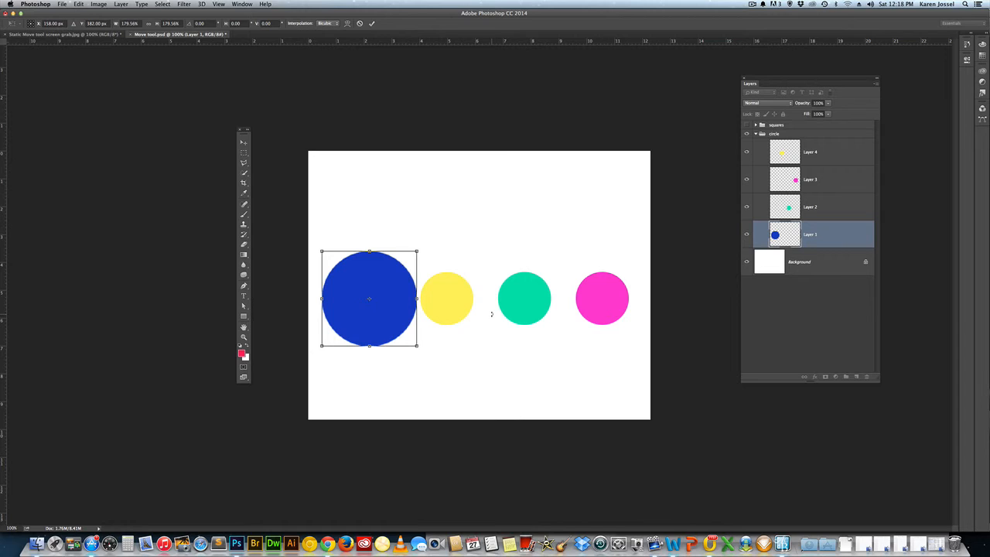
key(Return)
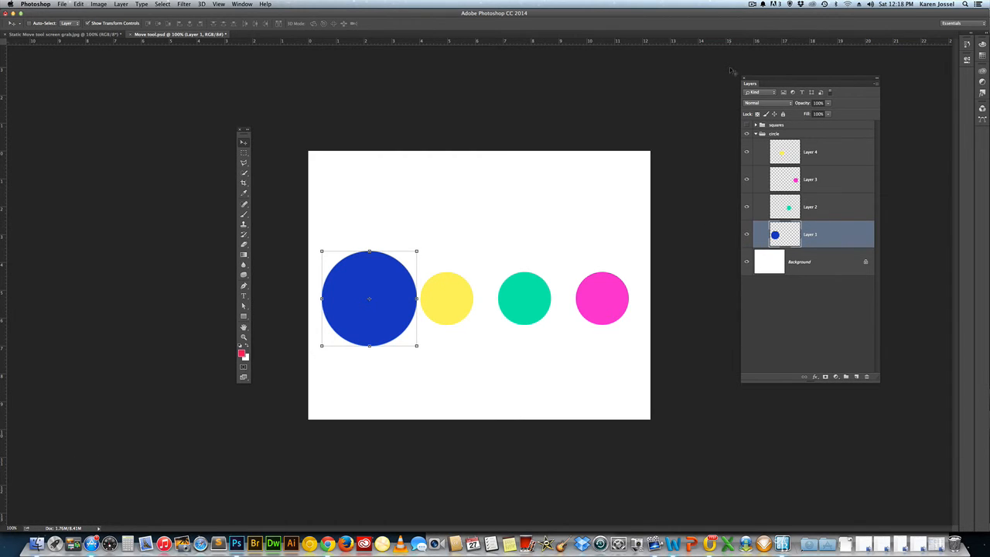
- Select Layer 2, Layer 3 and Layer 4 in turn to view their transform controls, and turn off Show Transform Controls
click(815, 207)
click(816, 181)
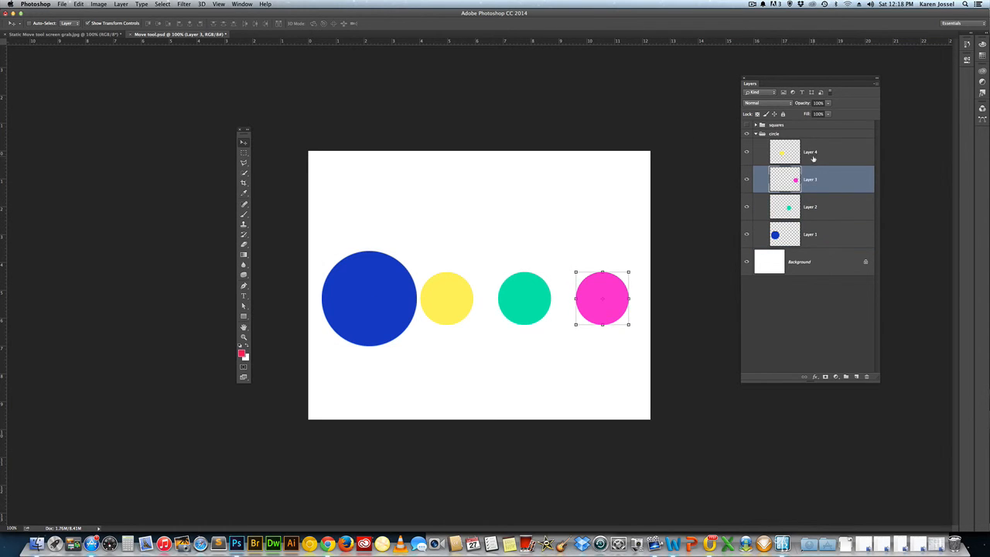
click(813, 157)
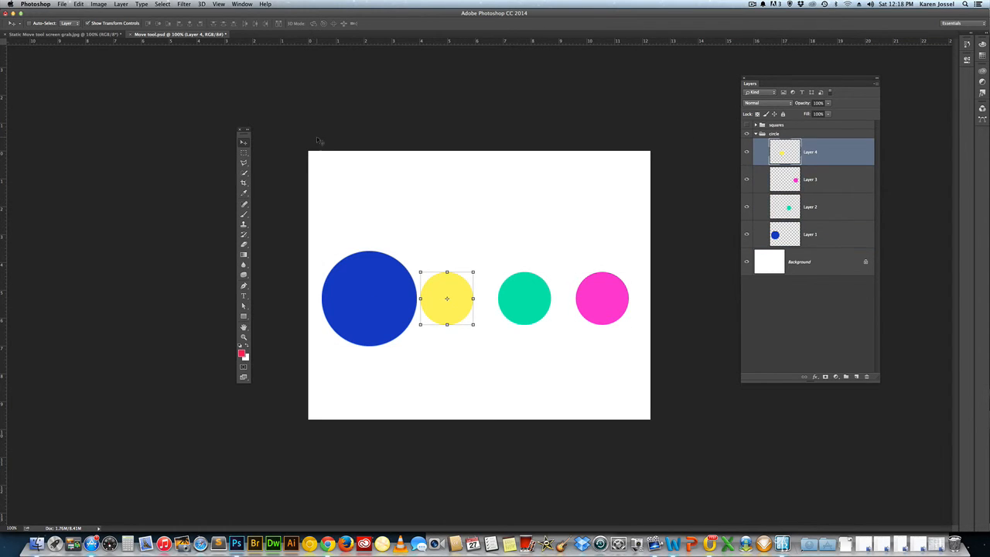
click(88, 24)
- Start Free Transform on the yellow circle's layer and cancel it, and review the available Transform commands
click(80, 5)
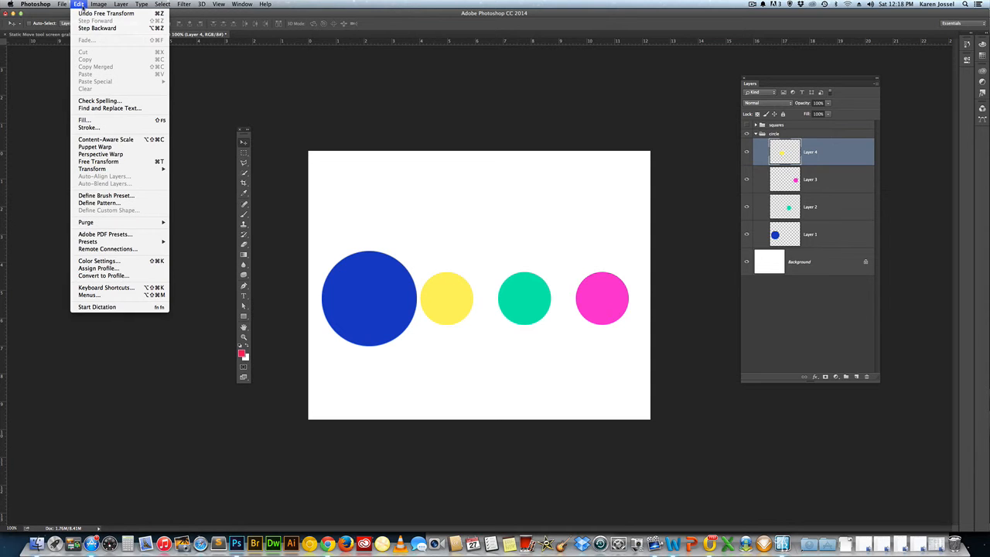
click(109, 161)
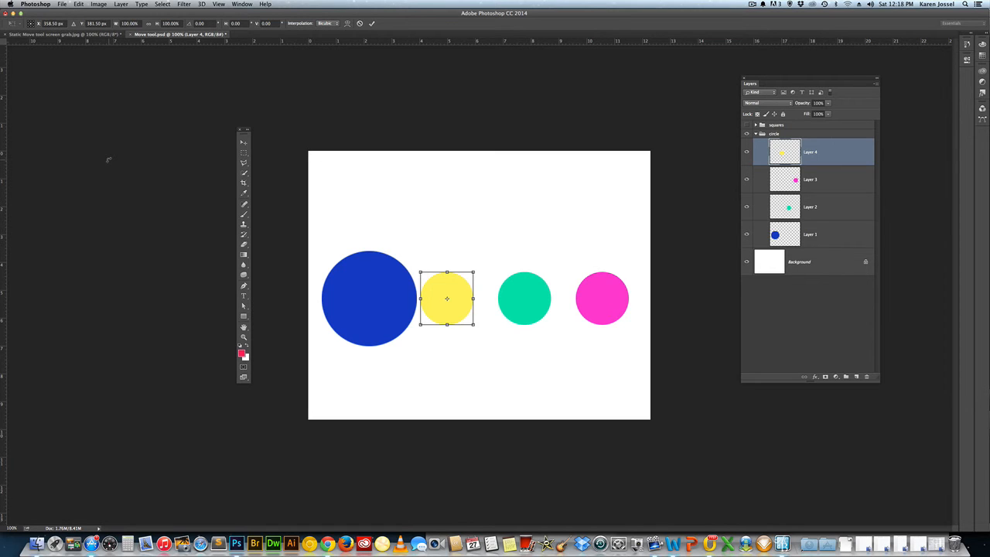
key(Escape)
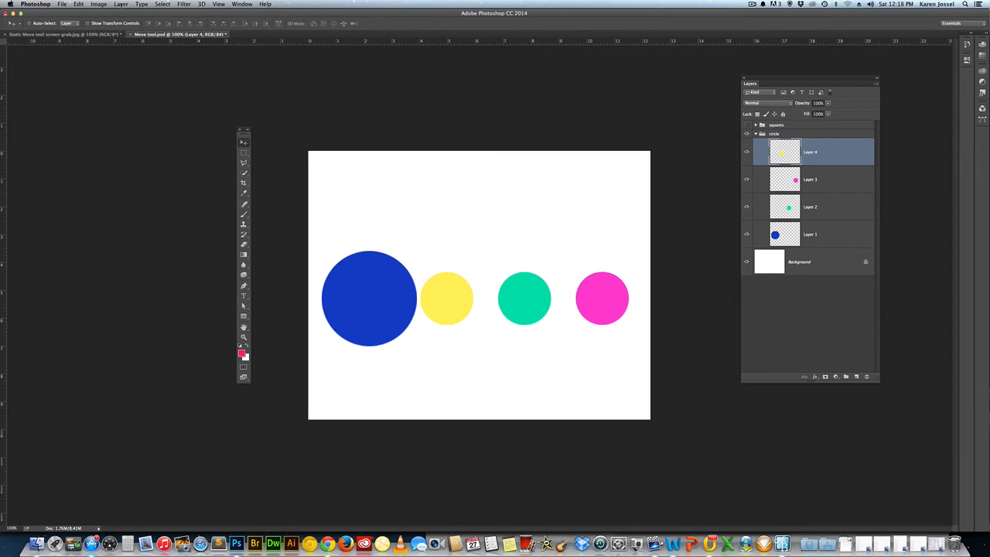
click(79, 4)
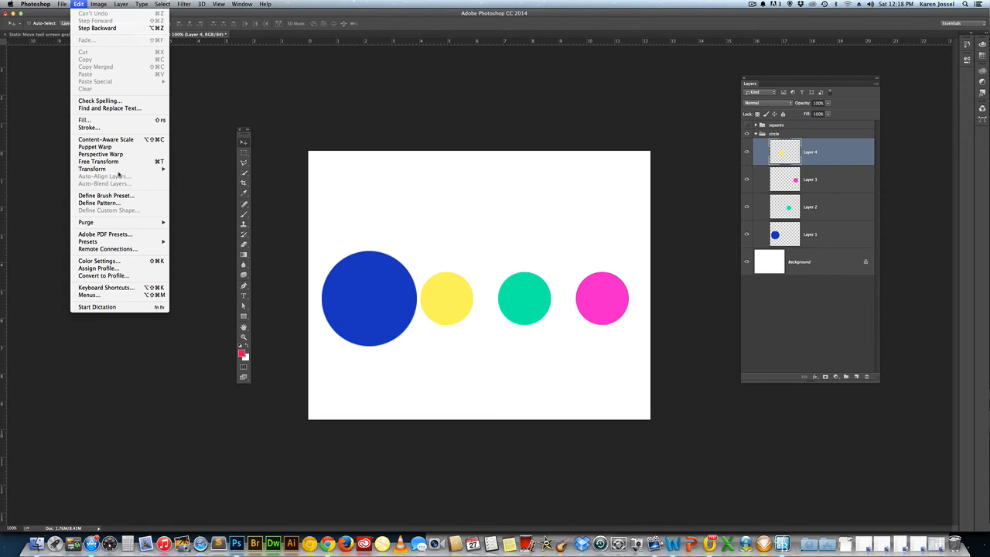
mouse_move(62, 4)
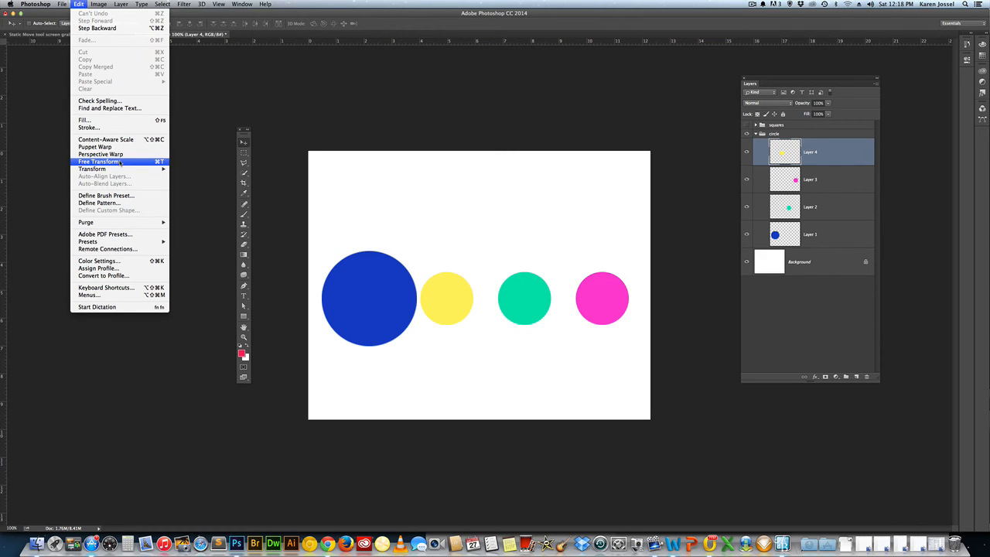
mouse_move(127, 169)
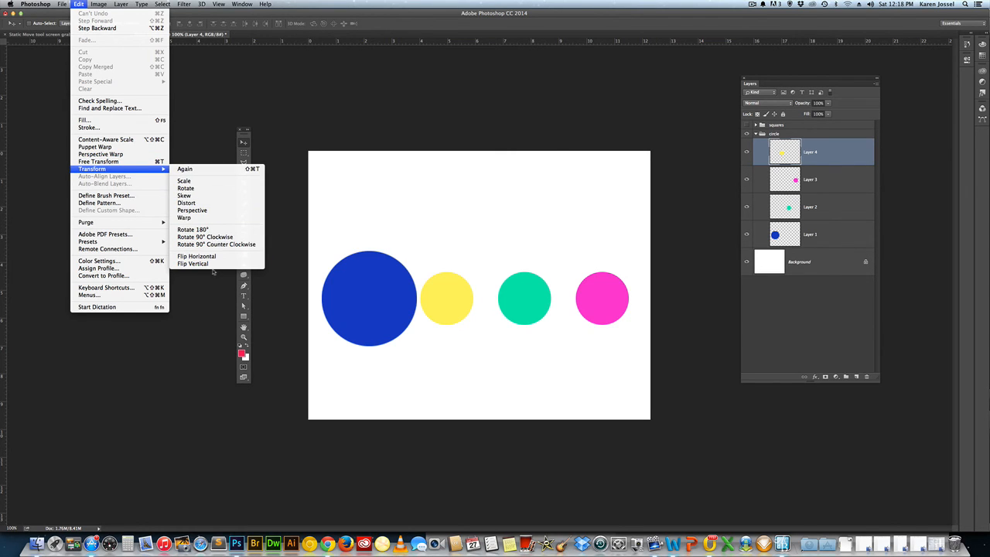
click(294, 171)
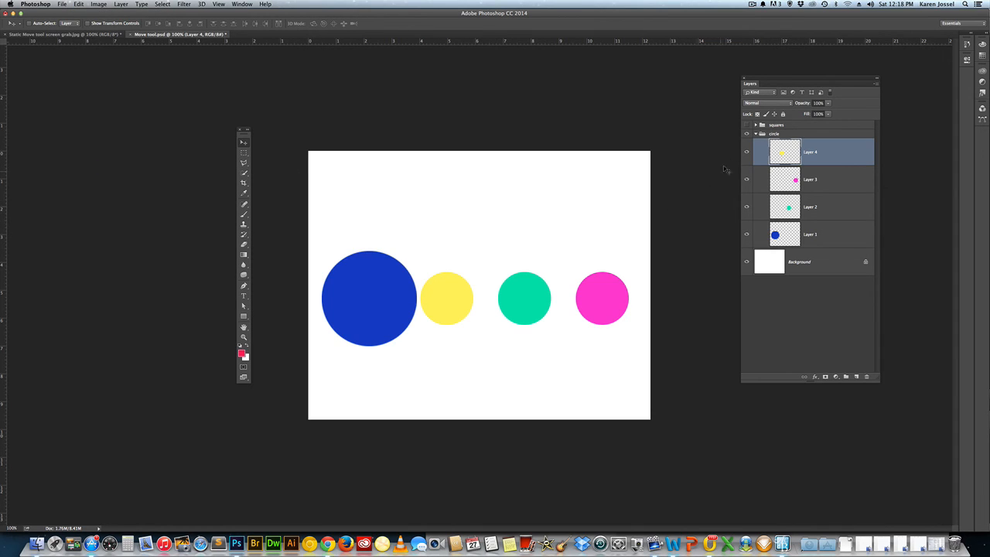
- Collapse the circle group in the layer list
click(757, 134)
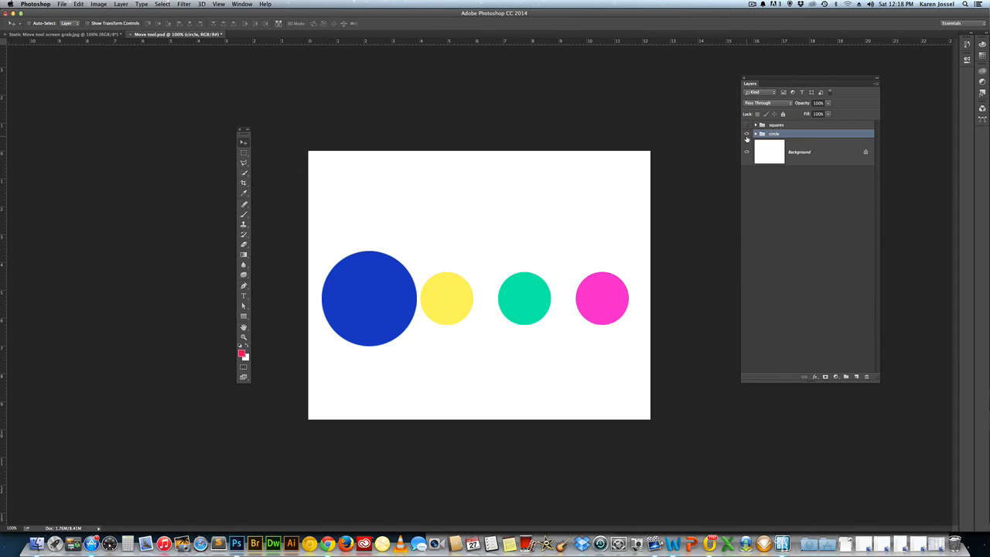